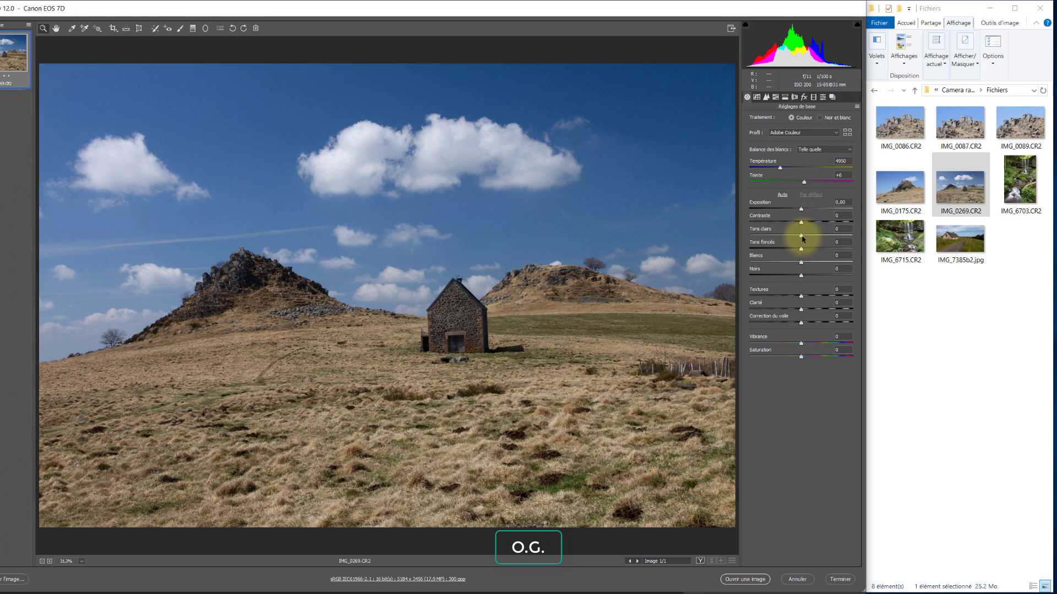
- Set Tons clairs to -11, Blancs to -5, Noirs to -9, Exposition to +0,25, Vibrance to +12, Textures to +6 and Clarté to +7
left_click_drag(802, 238, 795, 275)
left_click(801, 263)
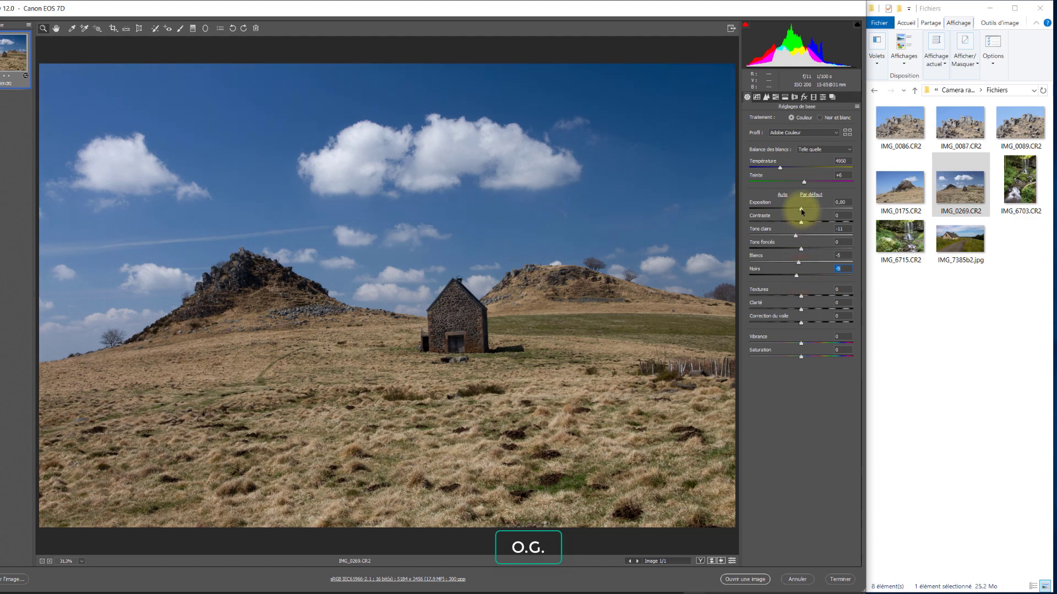
left_click_drag(801, 210, 803, 212)
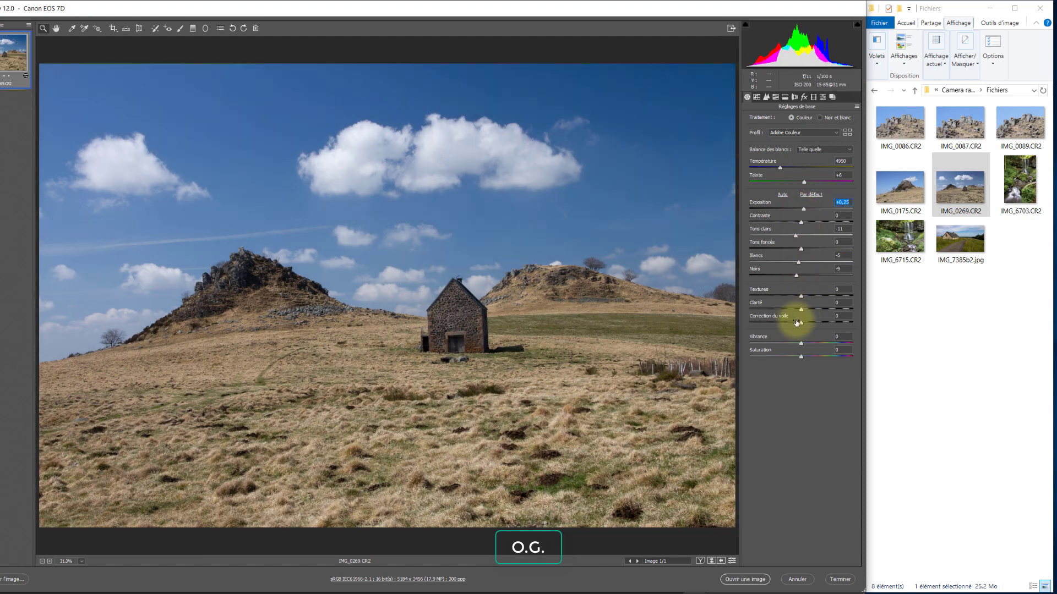
left_click_drag(801, 343, 807, 344)
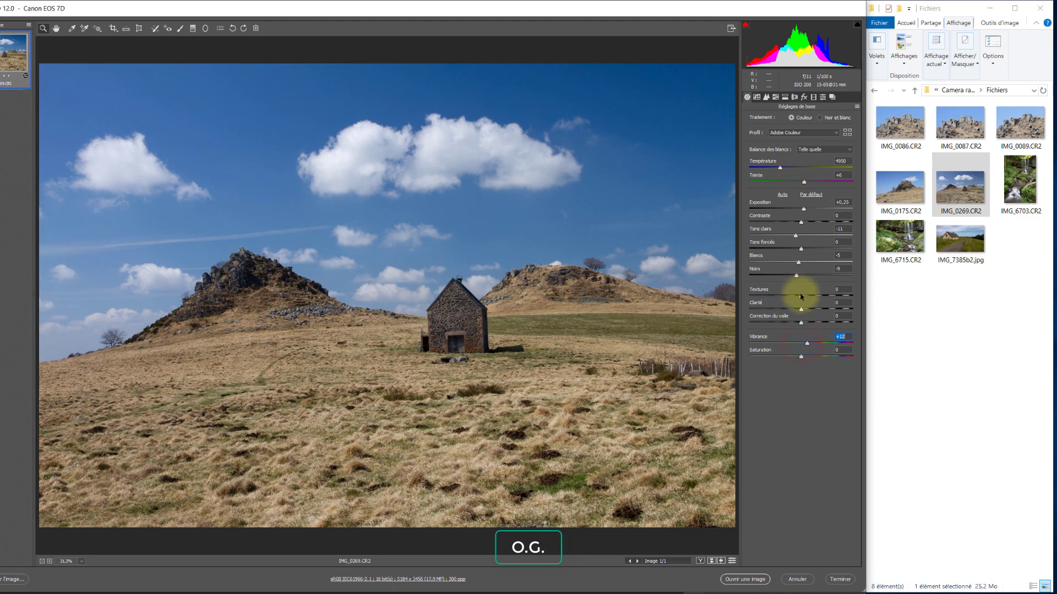
left_click_drag(801, 296, 803, 309)
- Set the photo's sharpening (Netteté) to a Gain of 60 and a Masquage of 60
left_click(765, 99)
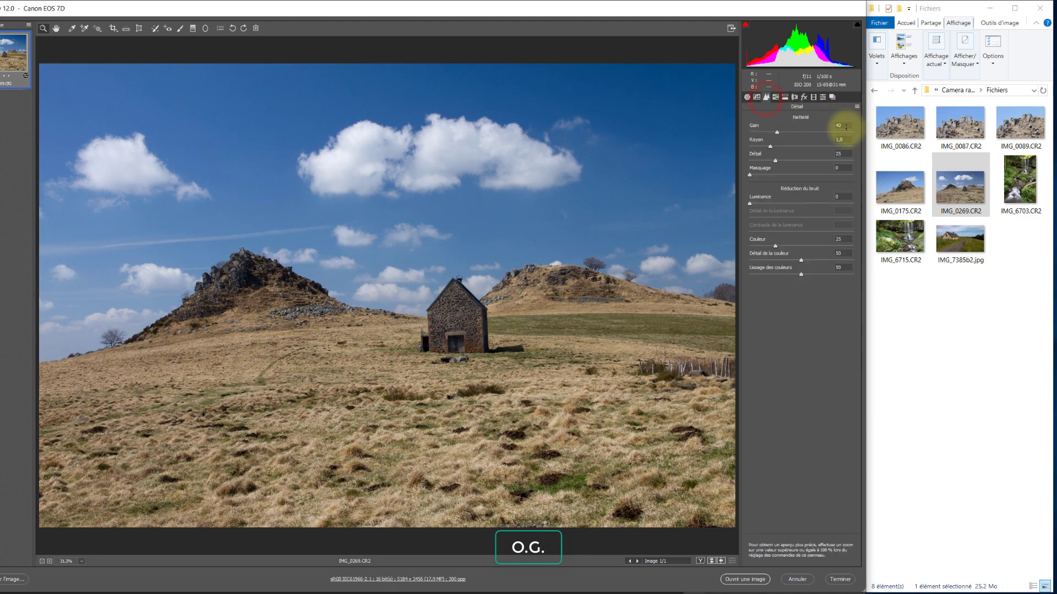
left_click(842, 126)
type("60")
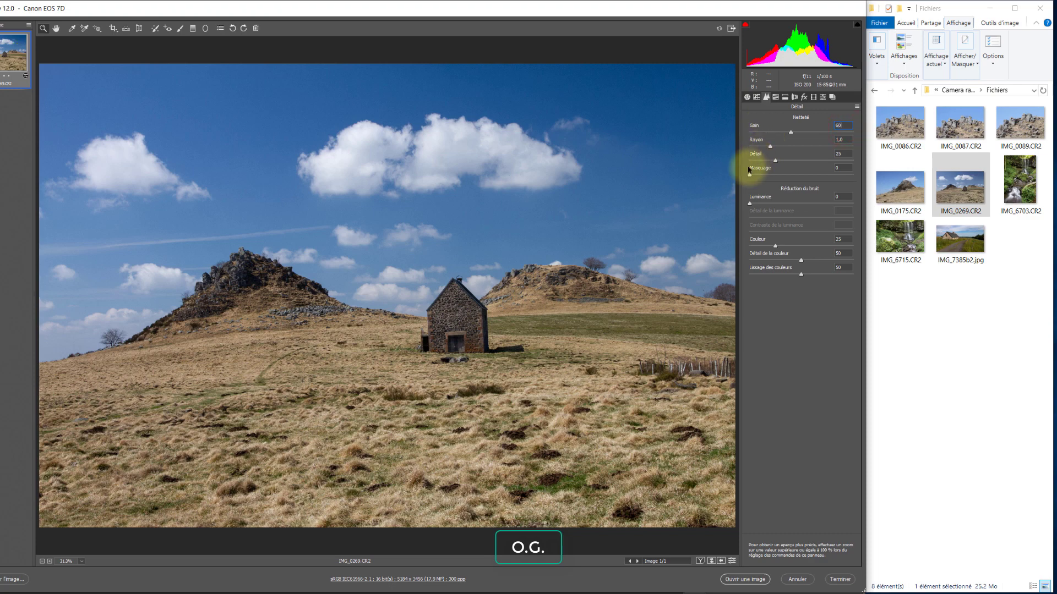
left_click_drag(750, 175, 811, 175)
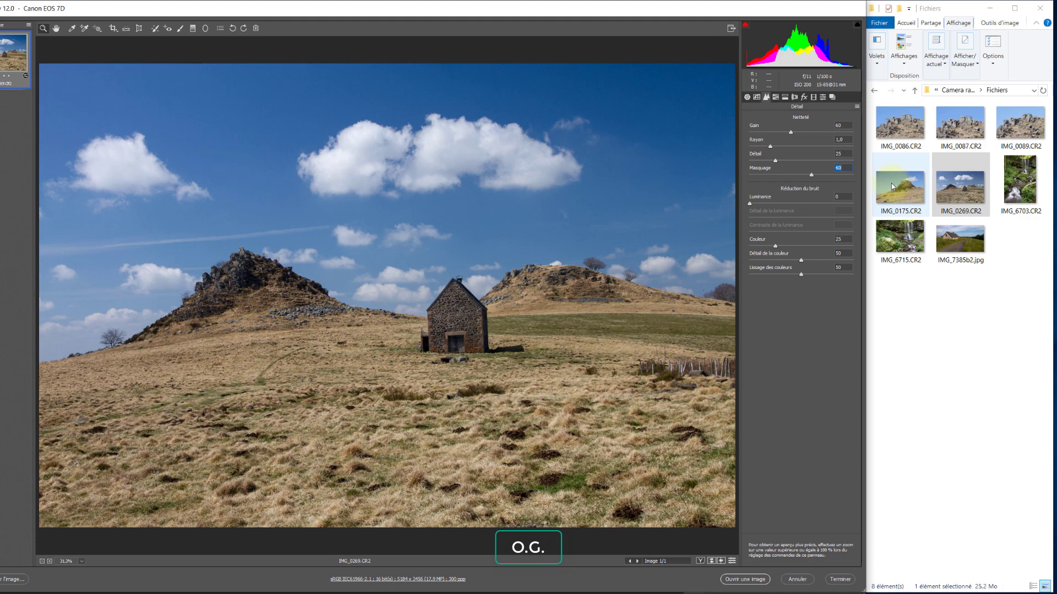
- Save IMG_0269.CR2's current adjustments as the new Camera Raw defaults
left_click(857, 108)
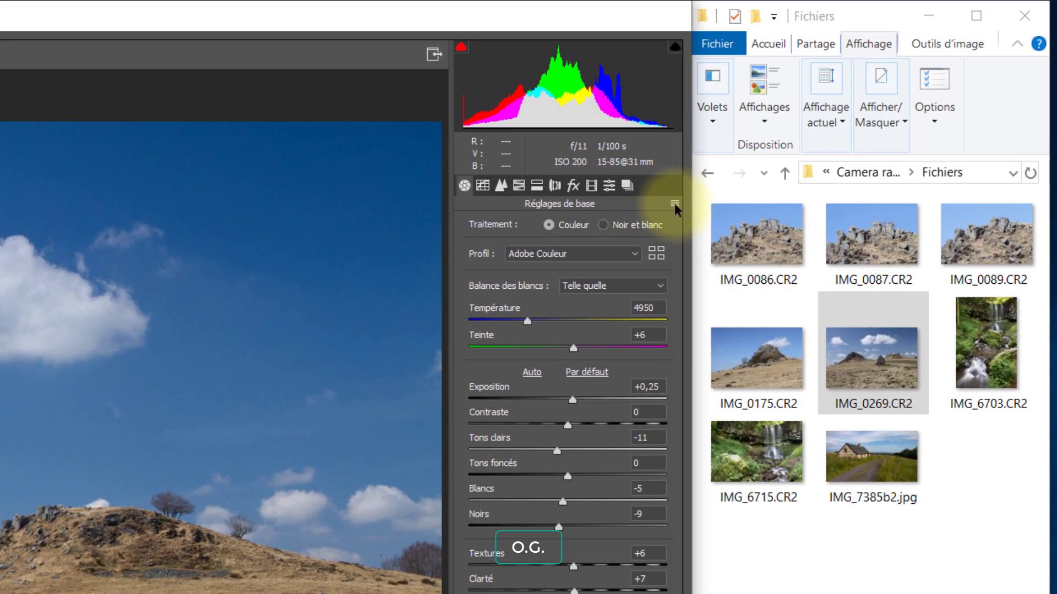
left_click(673, 205)
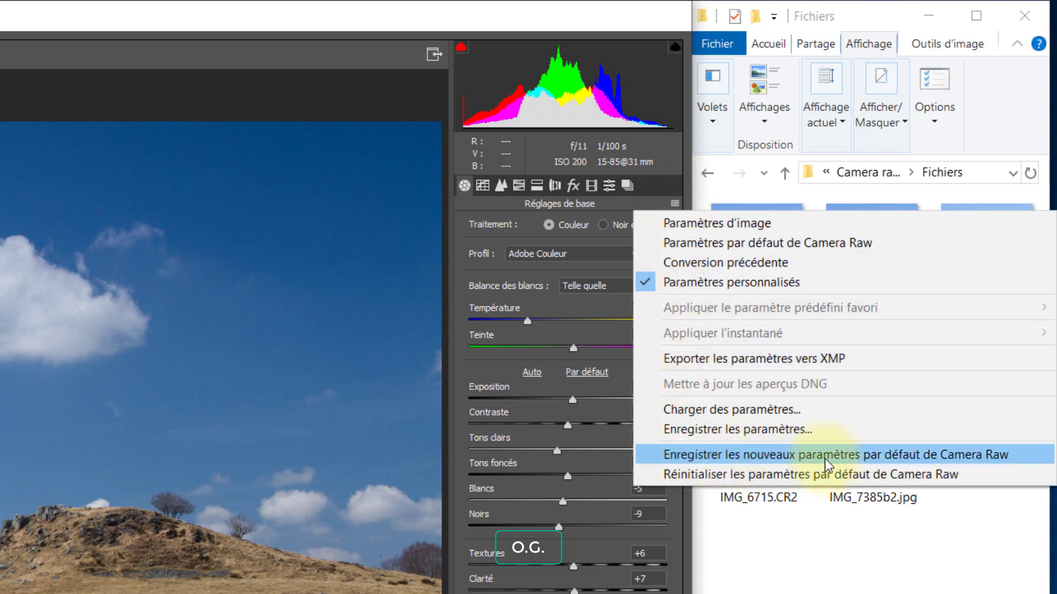
left_click(907, 461)
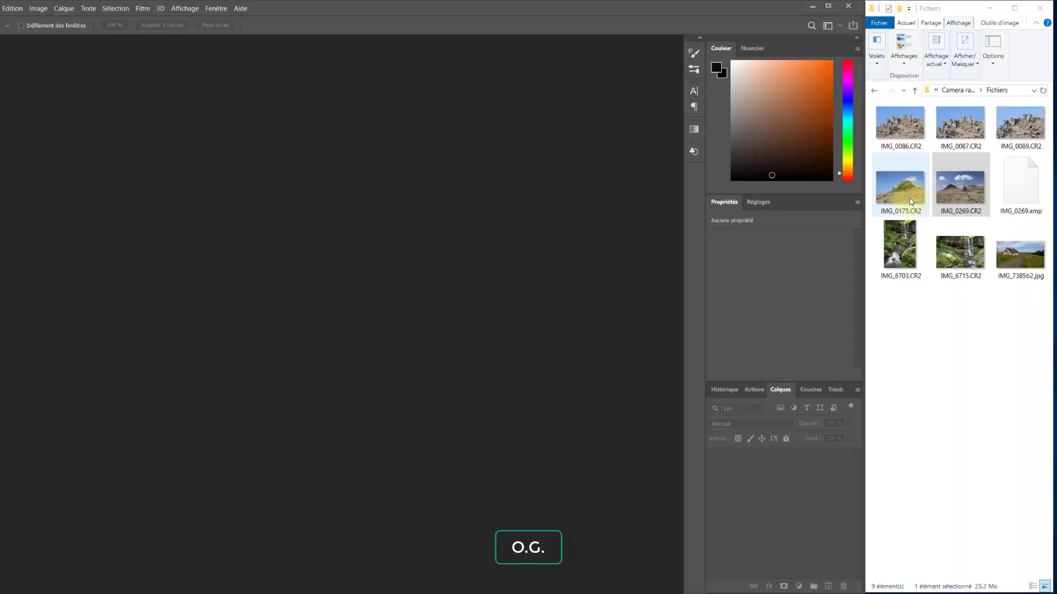
- Open IMG_0175.CR2 in Camera Raw and examine its basic adjustments and which settings preset is applied
left_click_drag(900, 187, 324, 173)
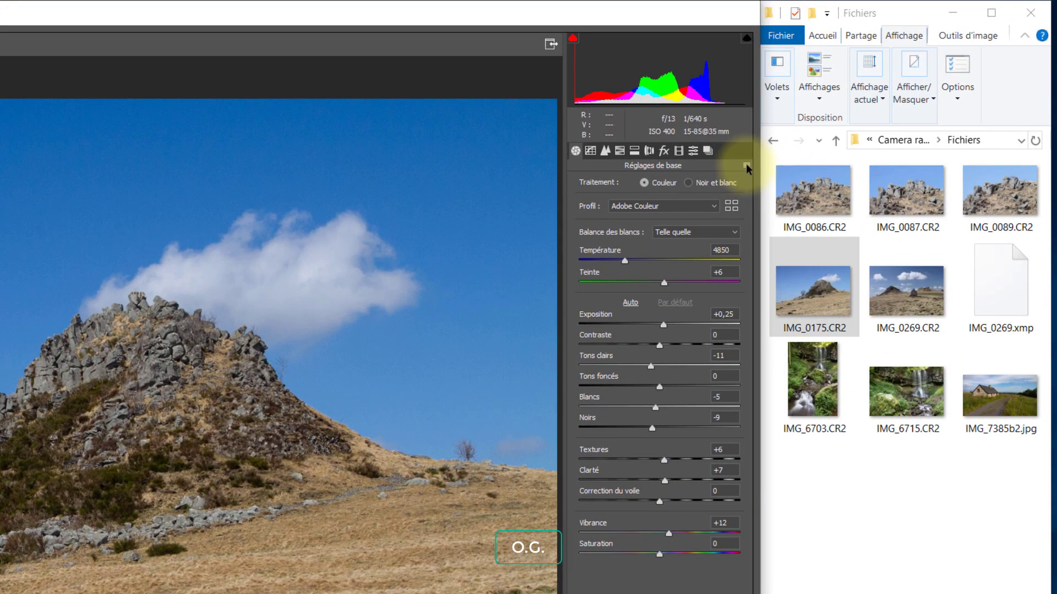
left_click(747, 165)
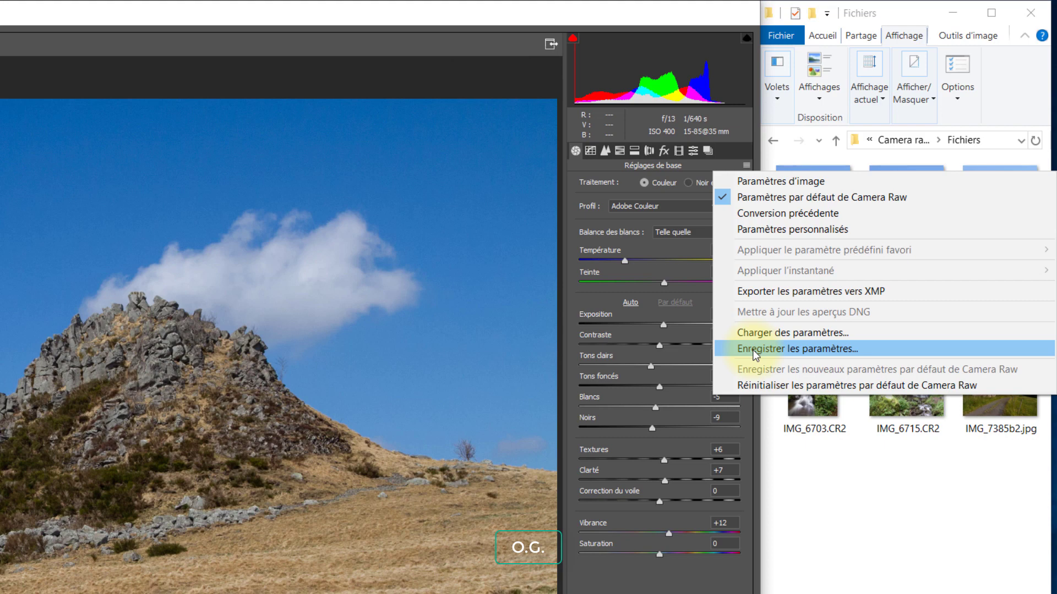
left_click(754, 350)
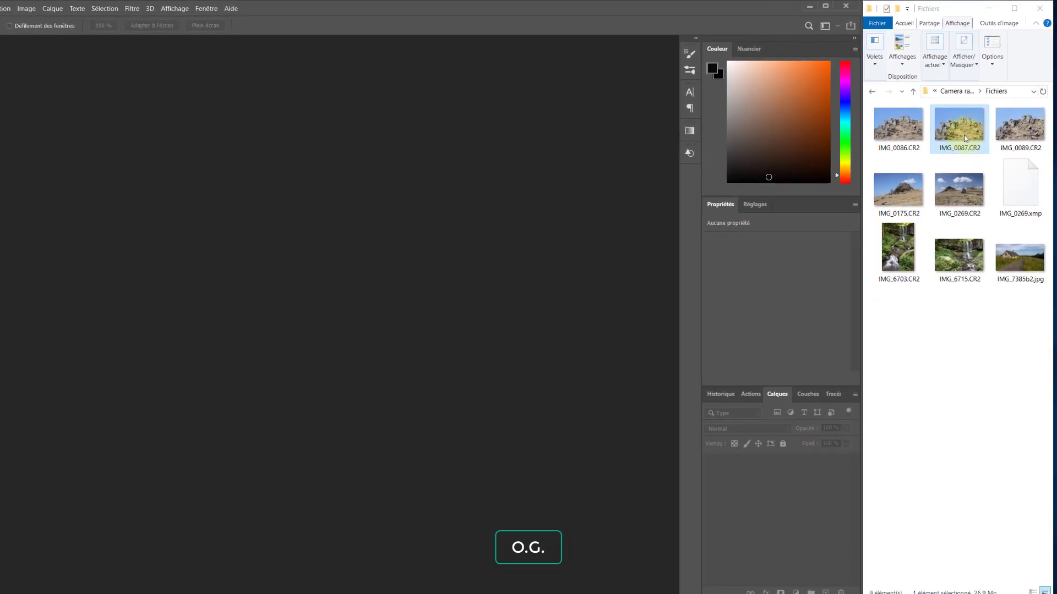
- Open IMG_0087.CR2 in Camera Raw and reset the Camera Raw default settings
left_click_drag(969, 139, 420, 146)
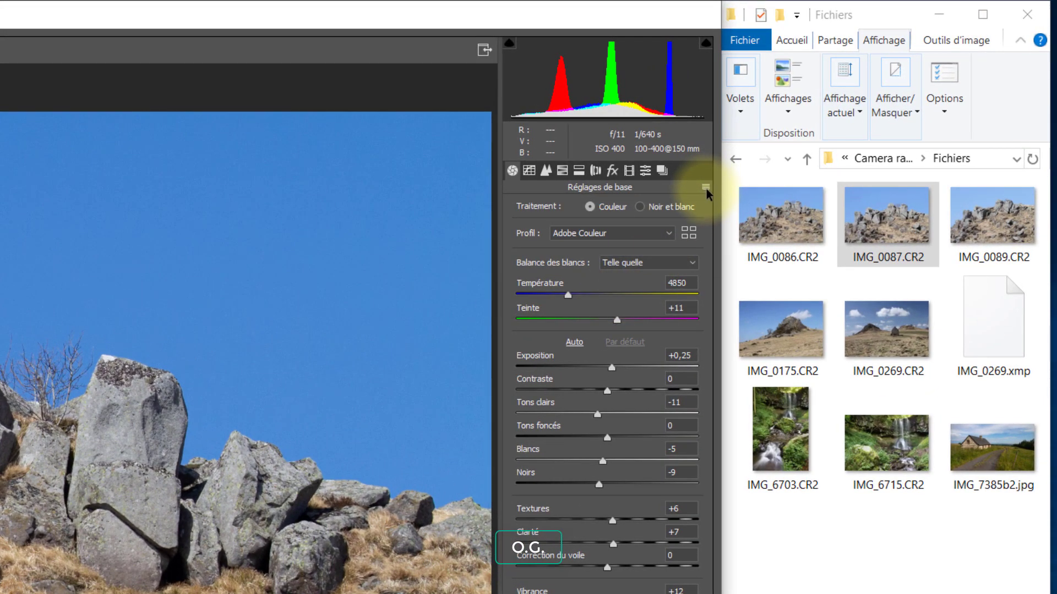
left_click(705, 190)
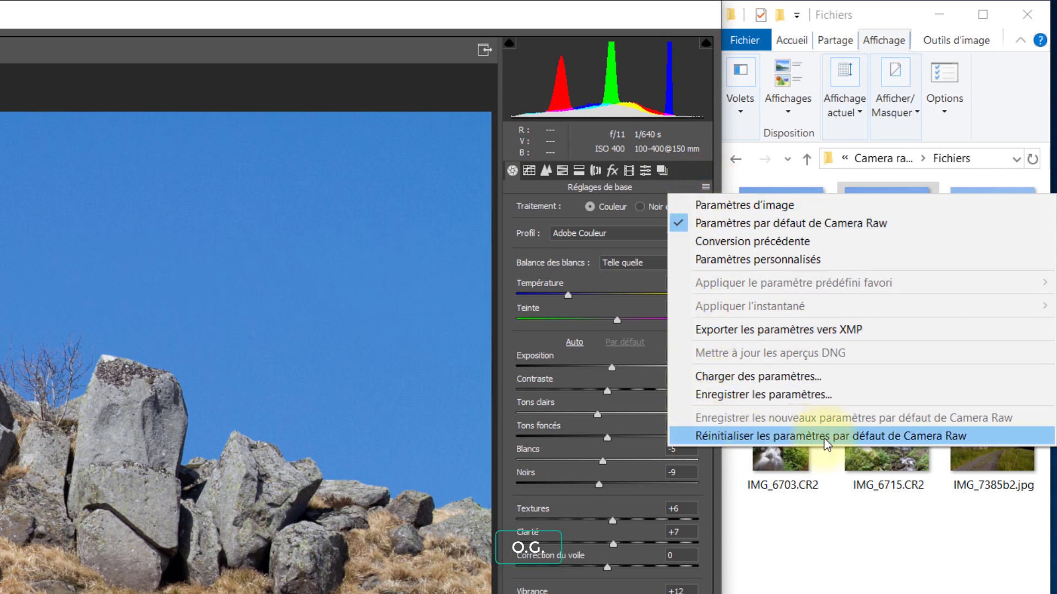
left_click(898, 437)
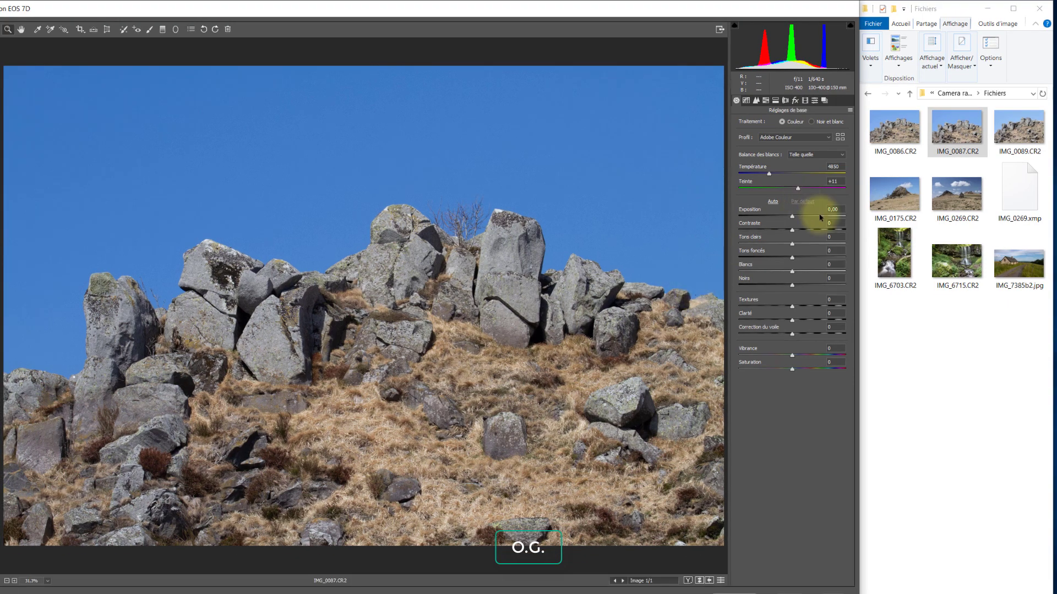
- Set IMG_0087.CR2's Exposition to +0,20, Textures to +10, Clarté to +10 and Vibrance to +11, and finish the edit
left_click(792, 217)
left_click_drag(791, 216, 794, 218)
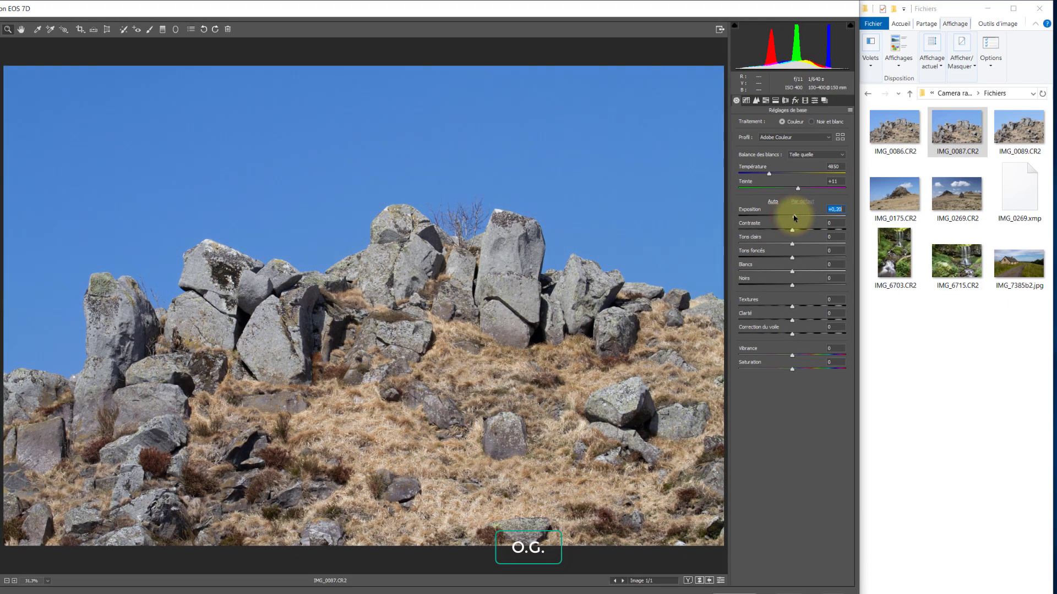
left_click_drag(791, 305, 798, 355)
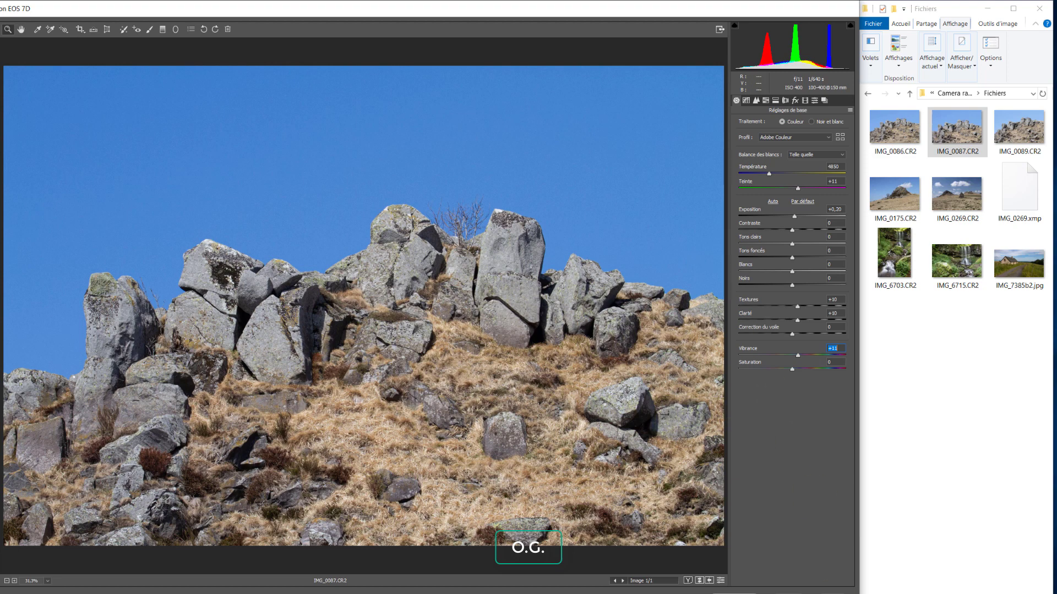
left_click(816, 593)
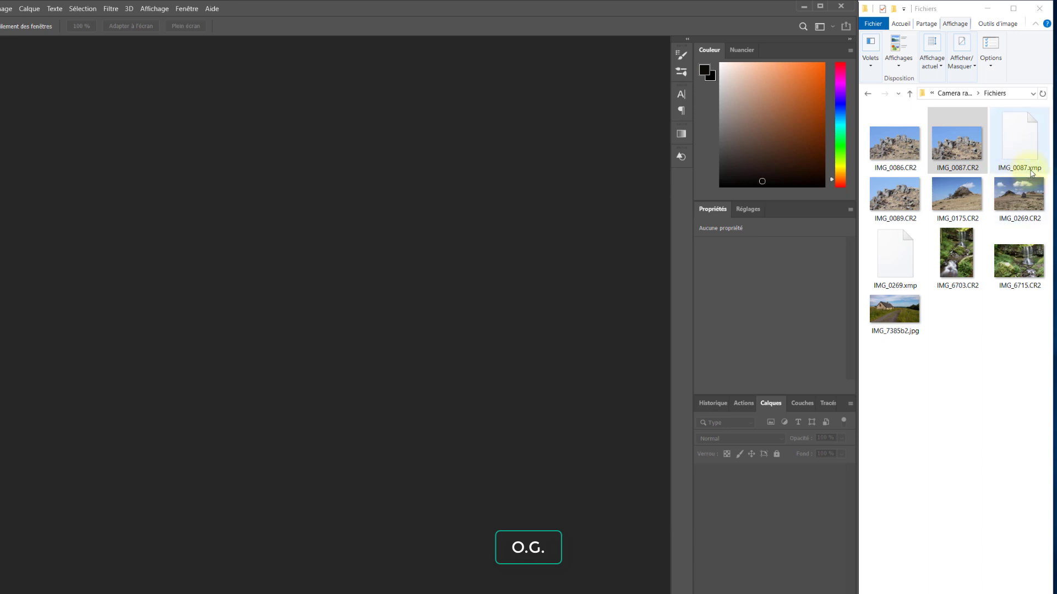
- Open IMG_0086.CR2 and IMG_0089.CR2 together in Camera Raw
left_click(1030, 174)
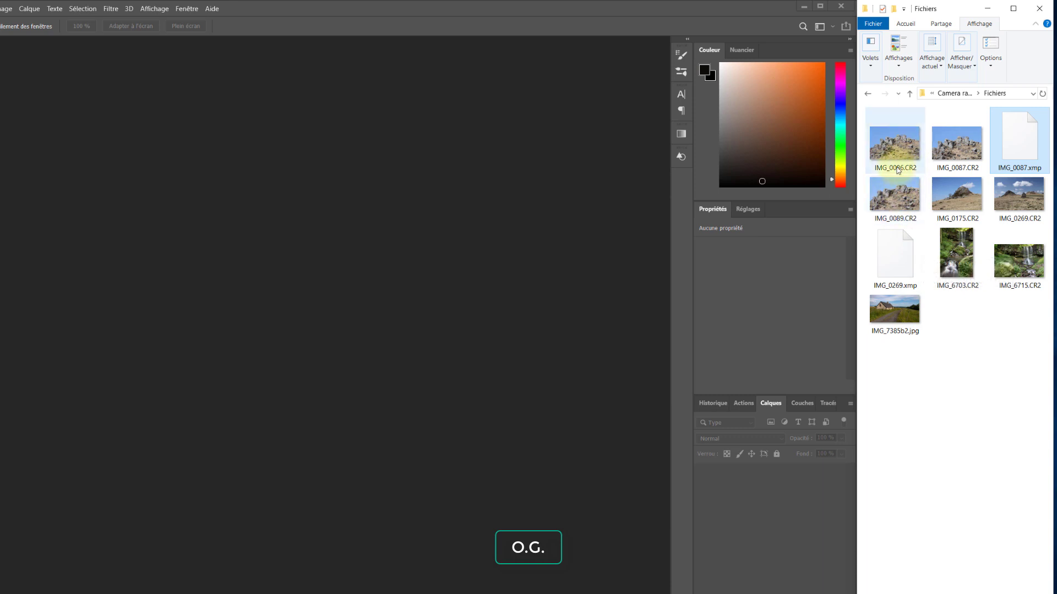
left_click(894, 196)
left_click(896, 146, "ctrl")
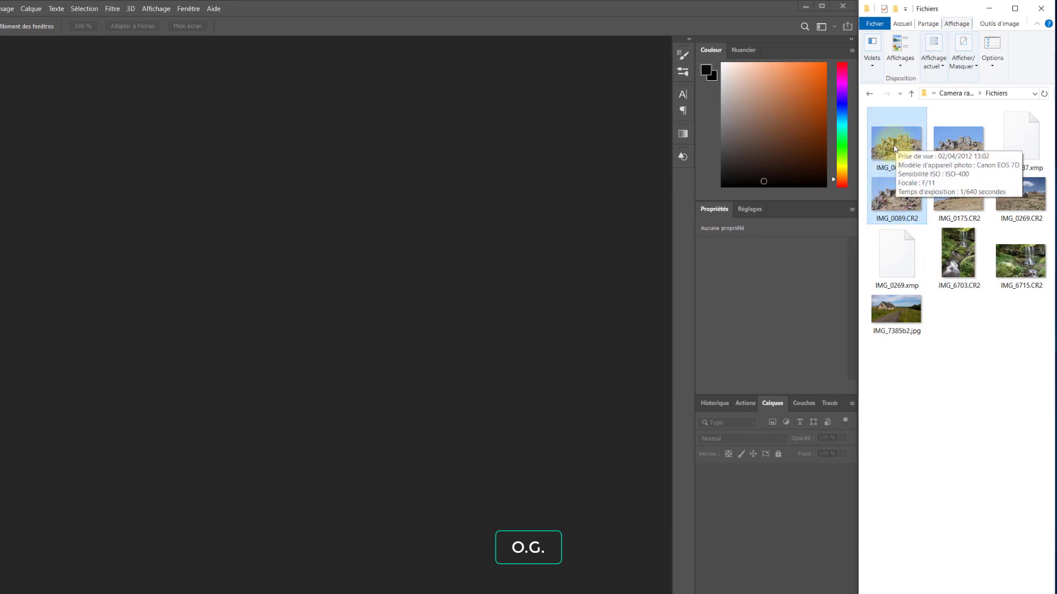
left_click_drag(894, 146, 301, 118)
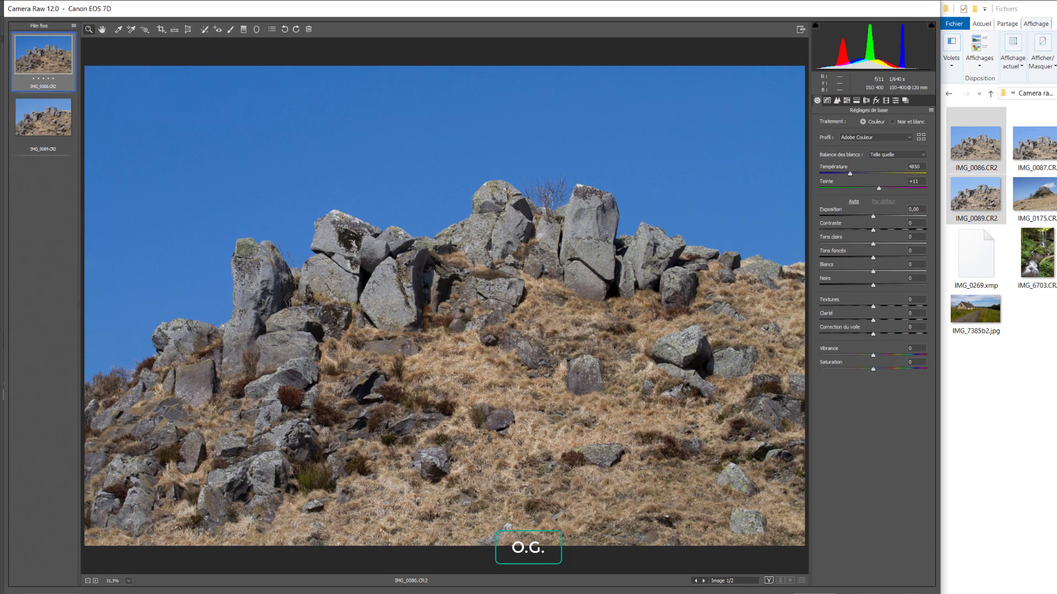
- Load the saved settings from IMG_0087.xmp onto IMG_0086.CR2
left_click(931, 110)
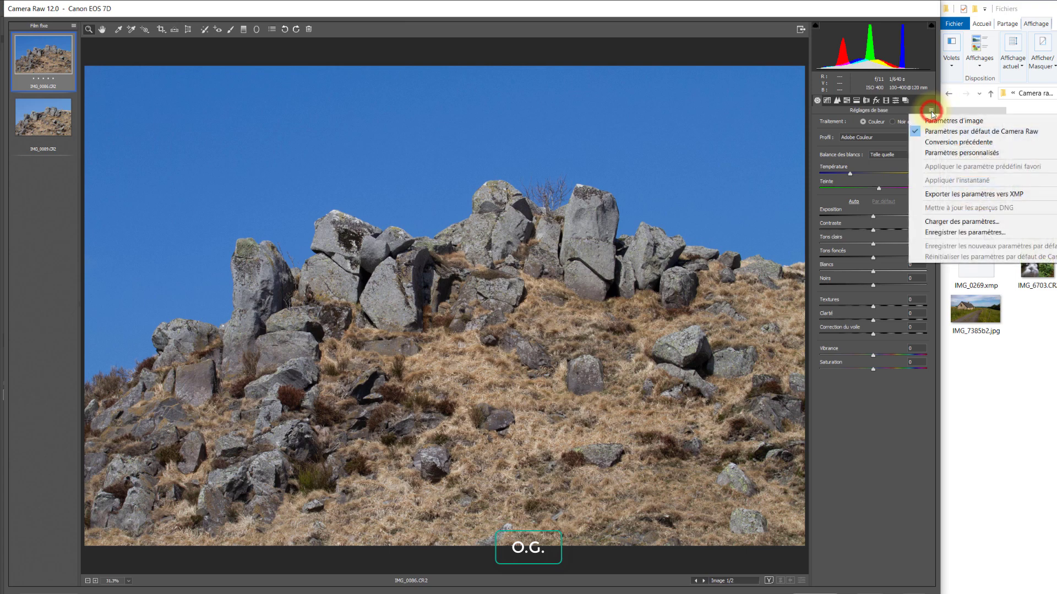
left_click(936, 223)
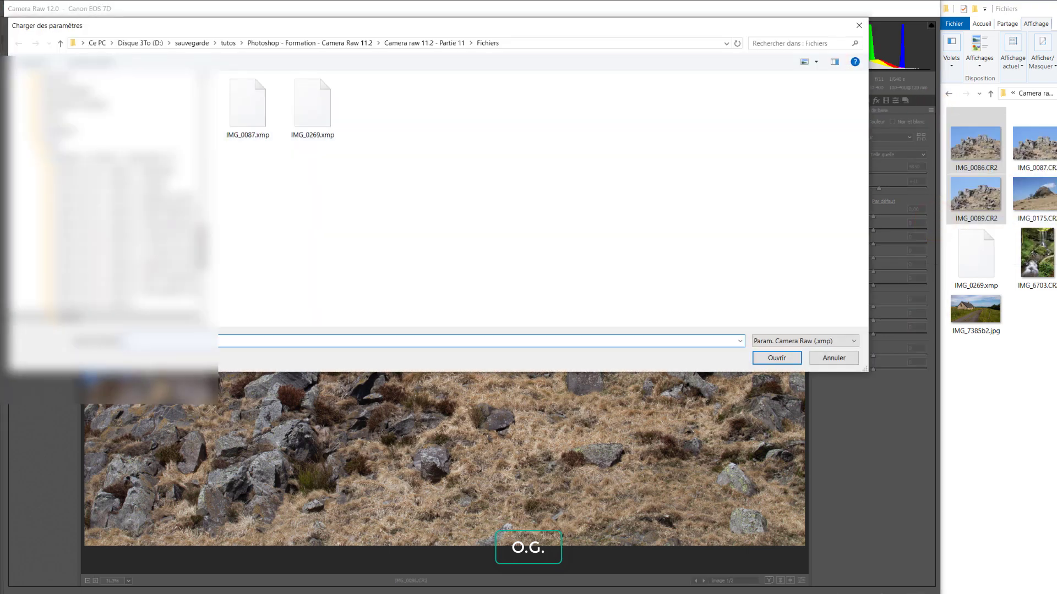
double_click(255, 118)
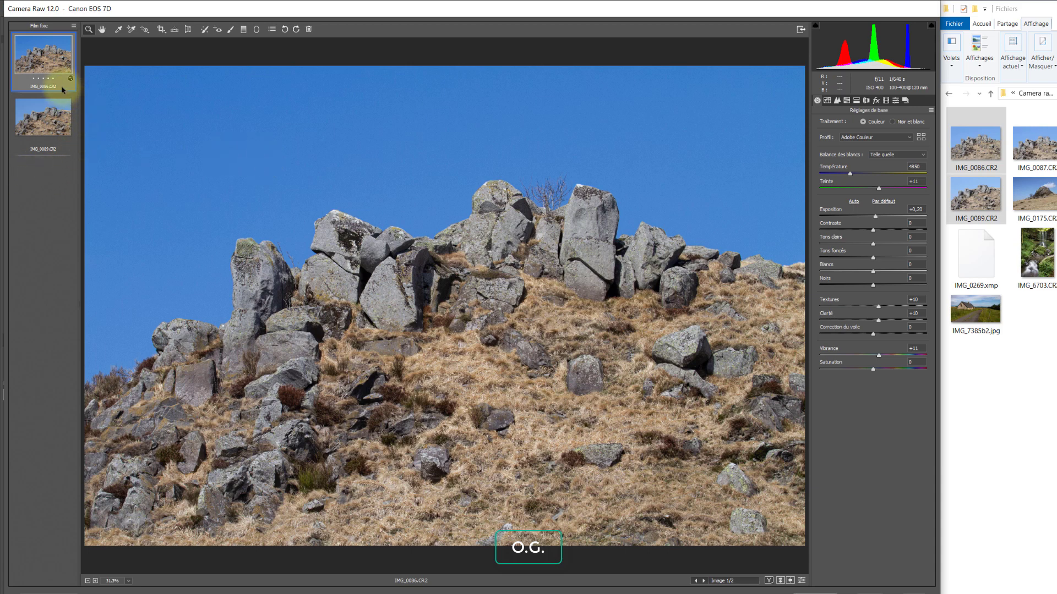
- Select both IMG_0086.CR2 and IMG_0089.CR2 in the filmstrip and load the settings from IMG_0087.xmp onto them
left_click(48, 136, "shift")
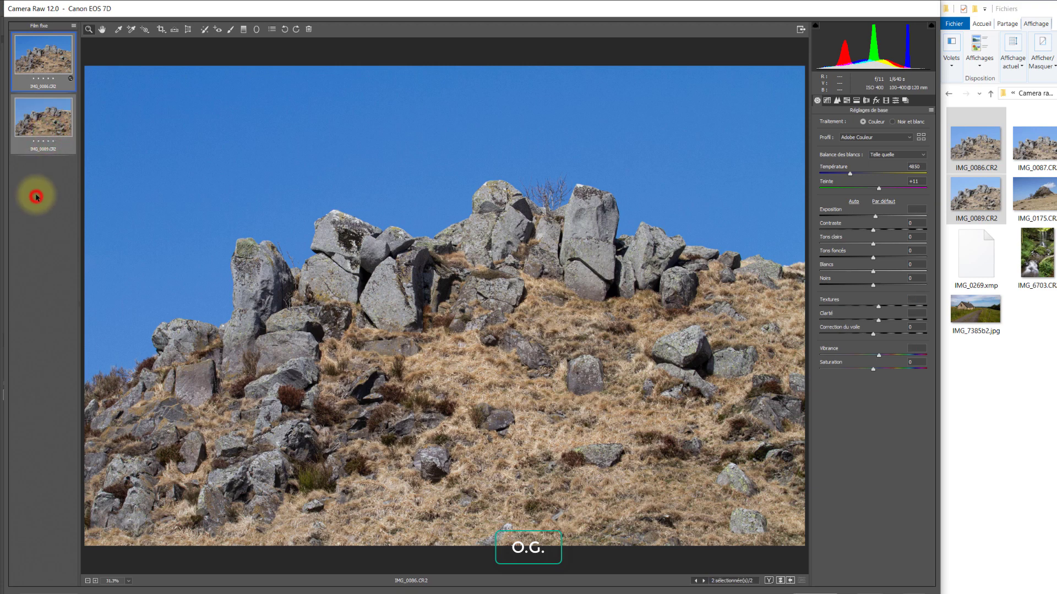
left_click(37, 134)
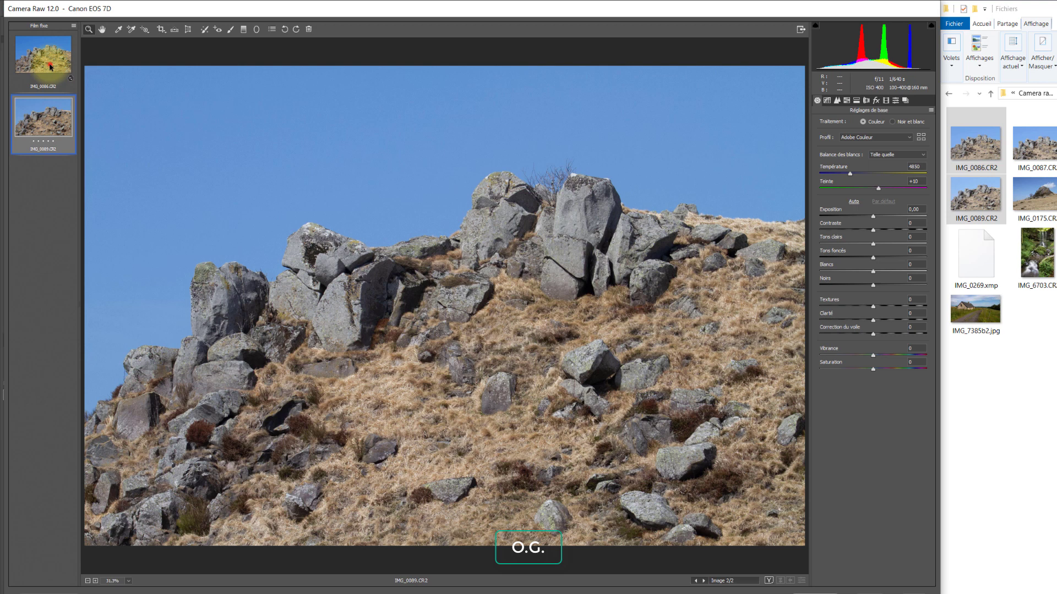
left_click(50, 67, "shift")
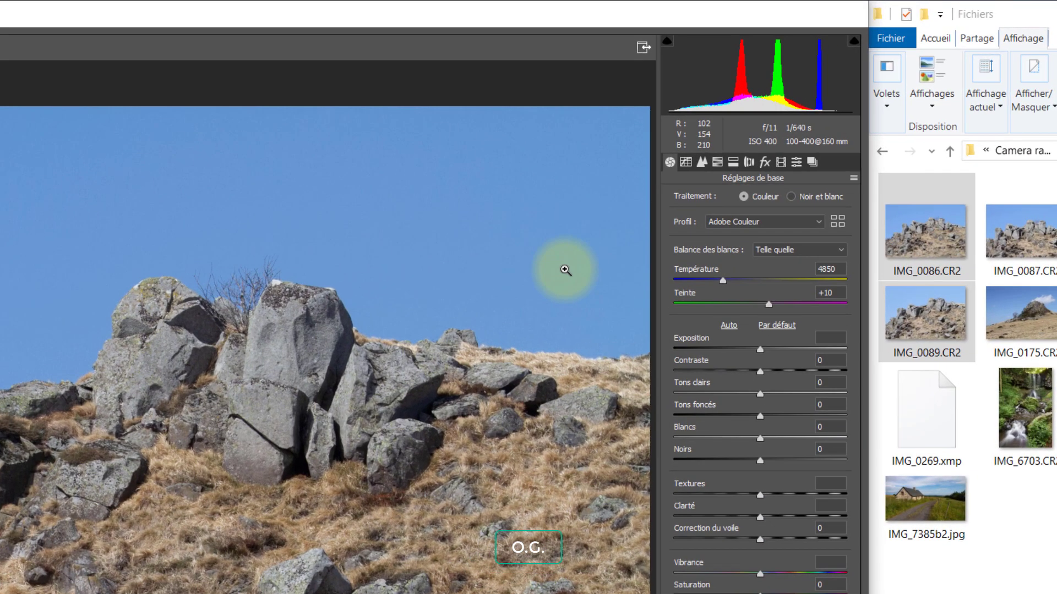
left_click(853, 177)
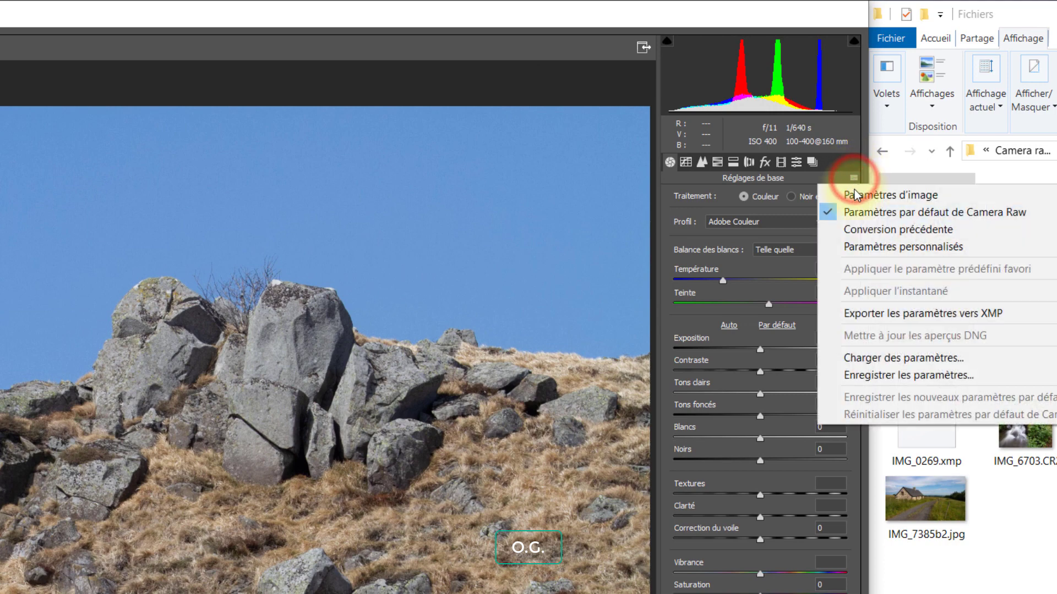
left_click(857, 362)
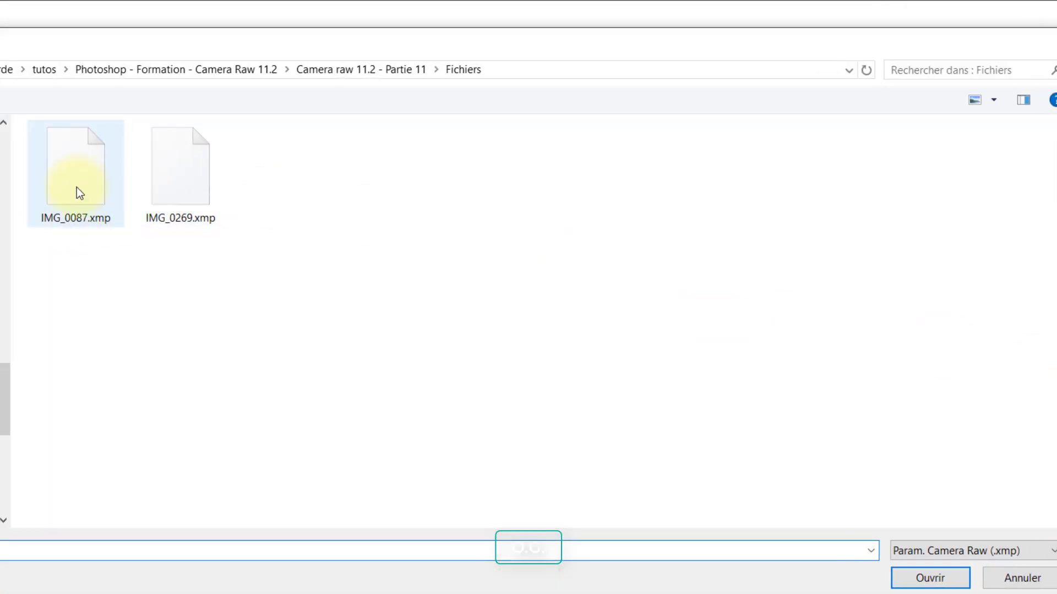
double_click(88, 186)
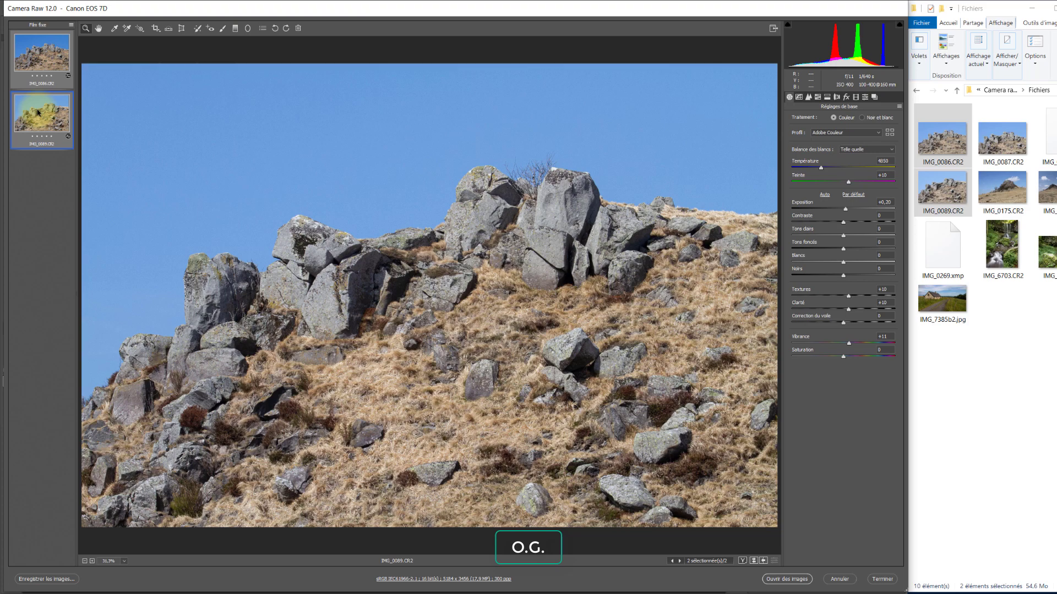
- Display the available settings commands for the two selected photos
left_click(899, 106)
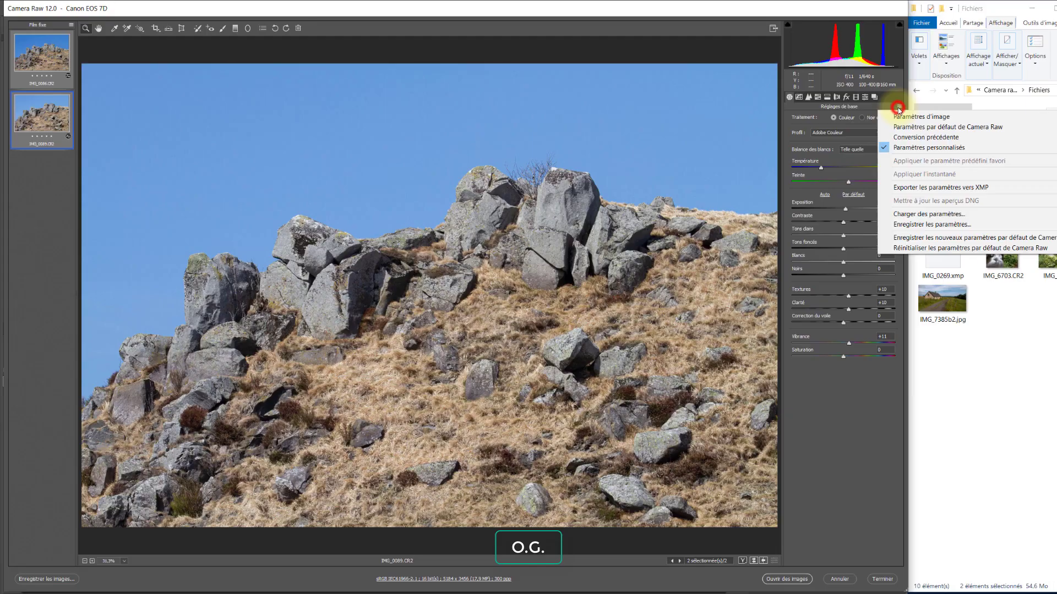